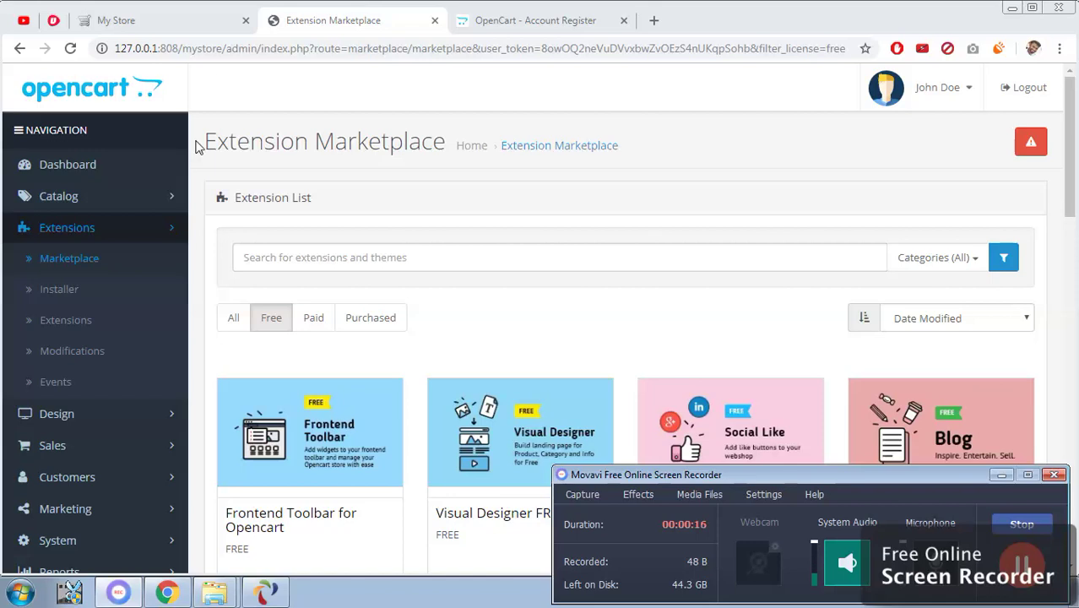
# Open the Marketplace API dialog from the red warning button and focus its empty Secret field
pyautogui.click(80, 289)
pyautogui.moveTo(1030, 144)
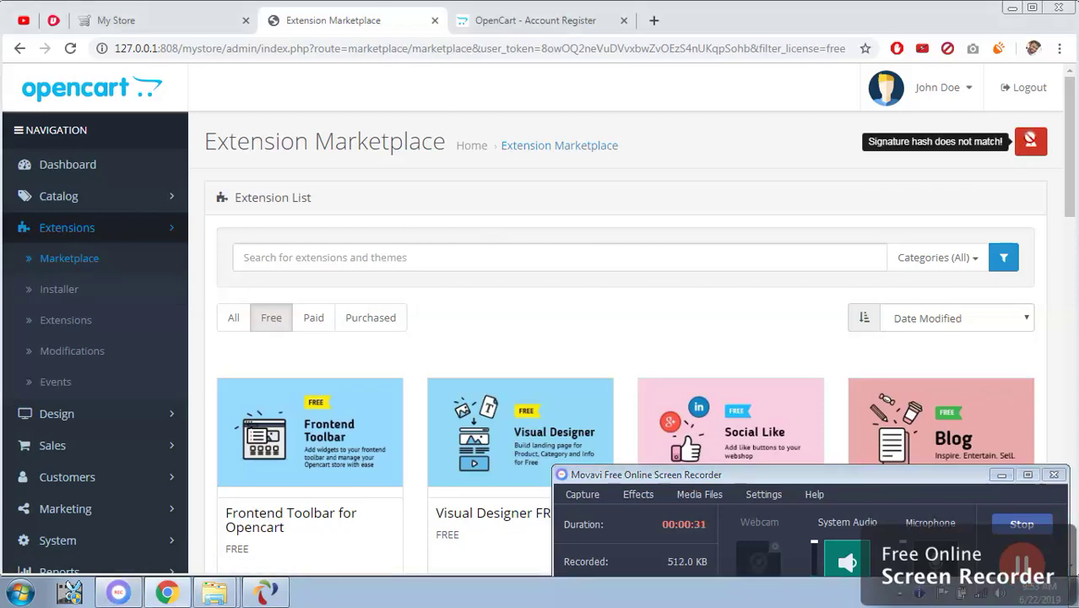
pyautogui.click(1030, 143)
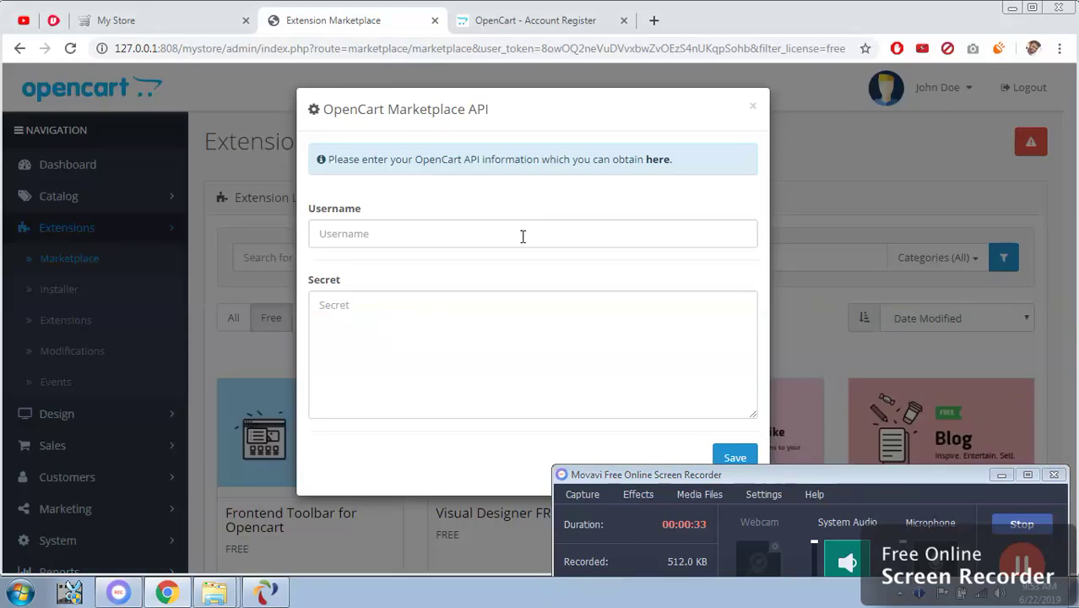
pyautogui.click(452, 319)
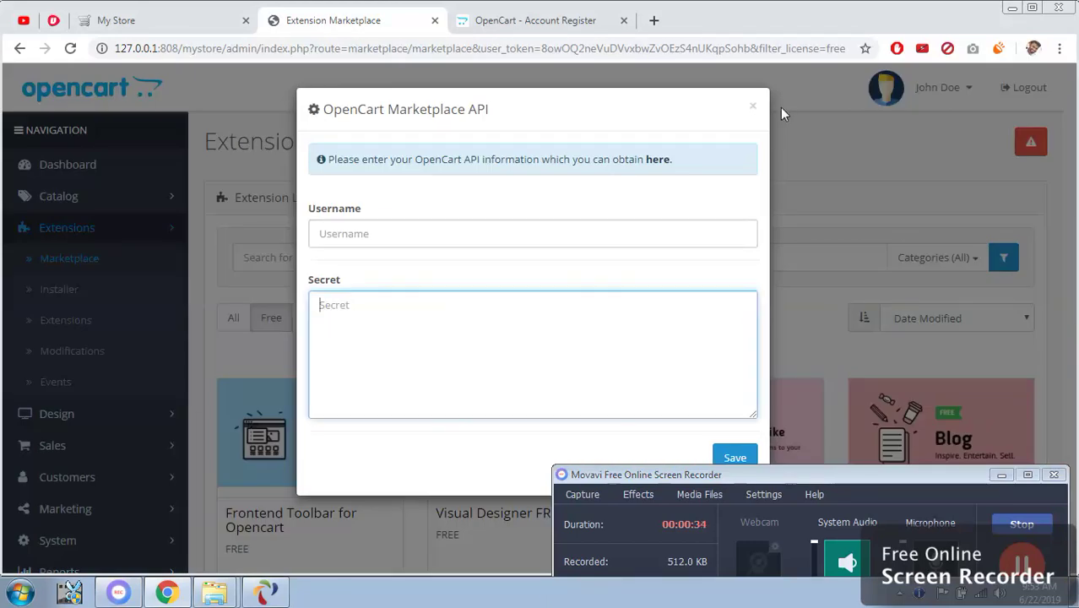
# Fill in the opencart.com Account Register form and submit it
pyautogui.click(539, 26)
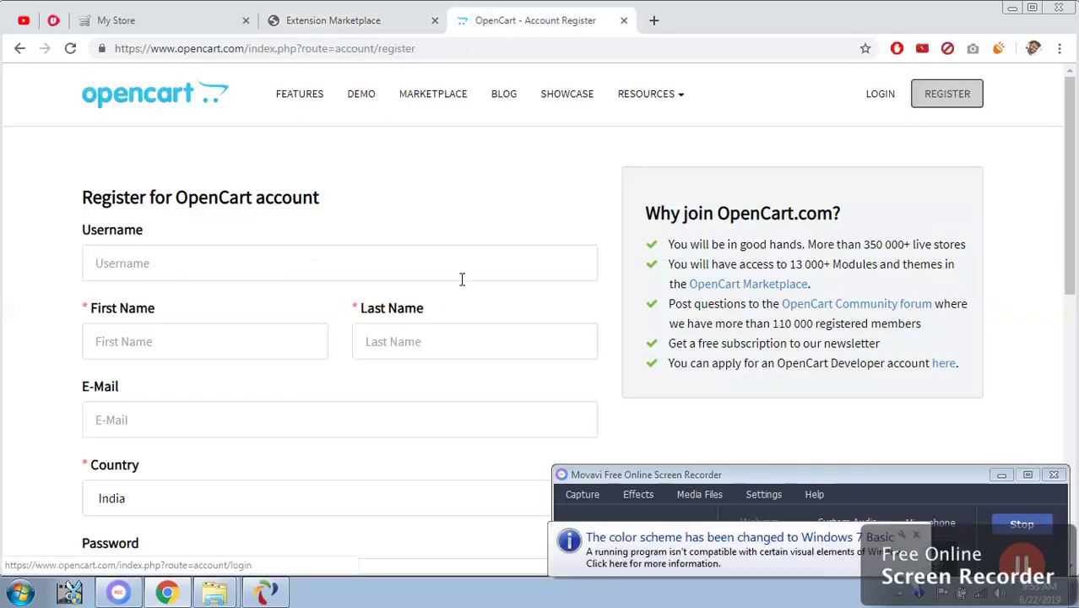
pyautogui.scroll(-1, 460, 279)
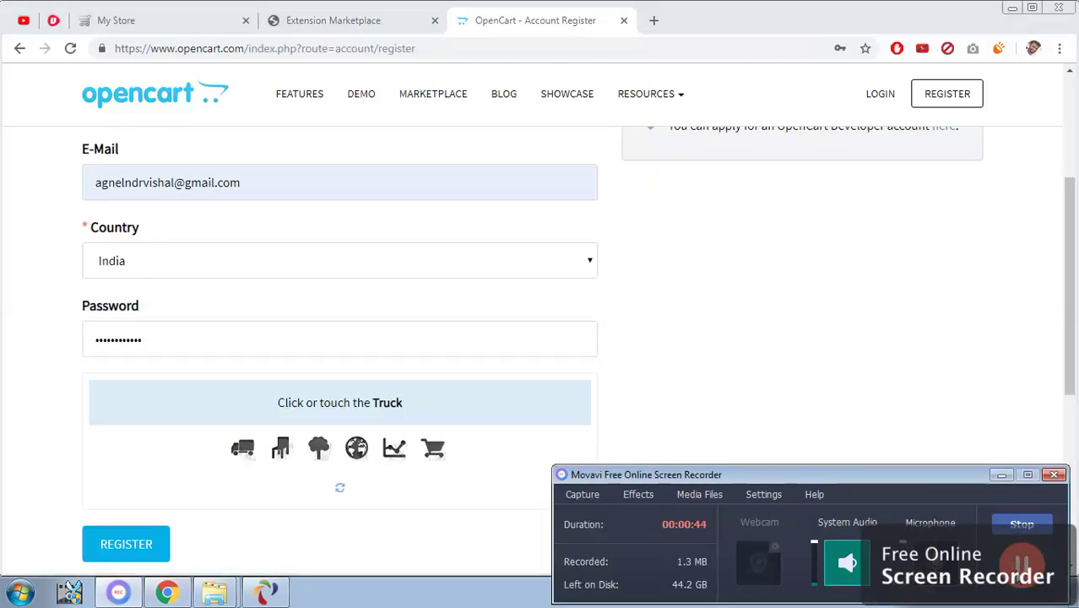
pyautogui.click(138, 541)
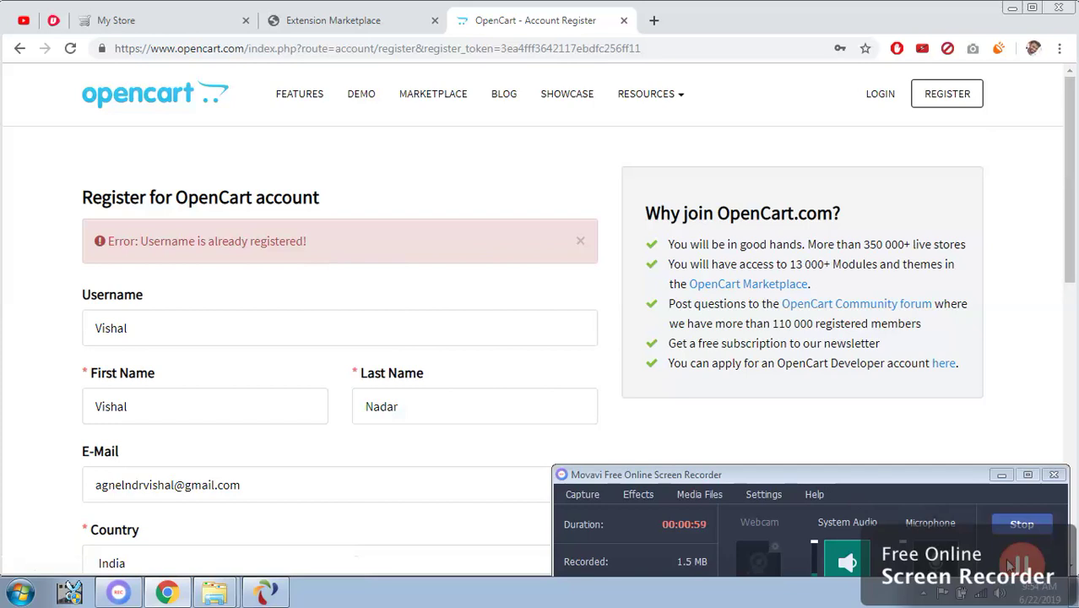
# Change the taken username, solve the foot-image captcha and resubmit the registration
pyautogui.write('28')
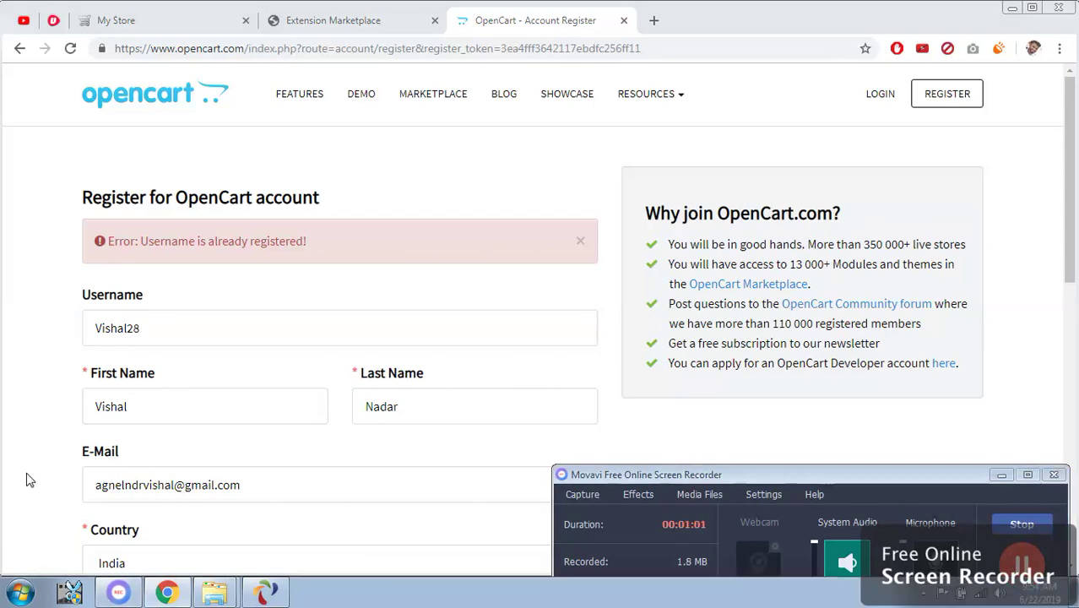
pyautogui.scroll(-3, 30, 490)
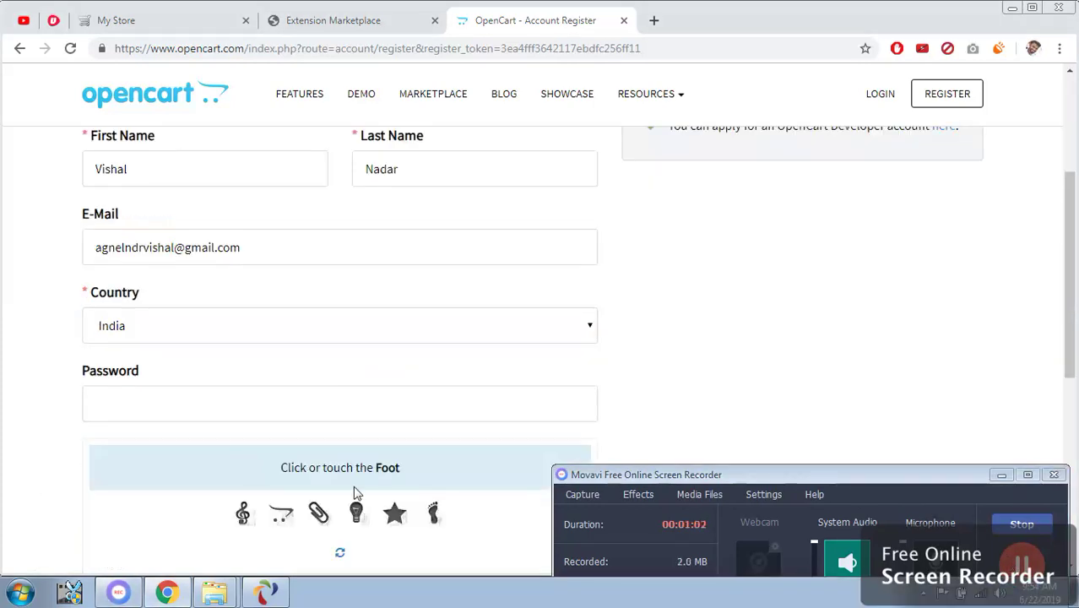
pyautogui.scroll(-1, 201, 516)
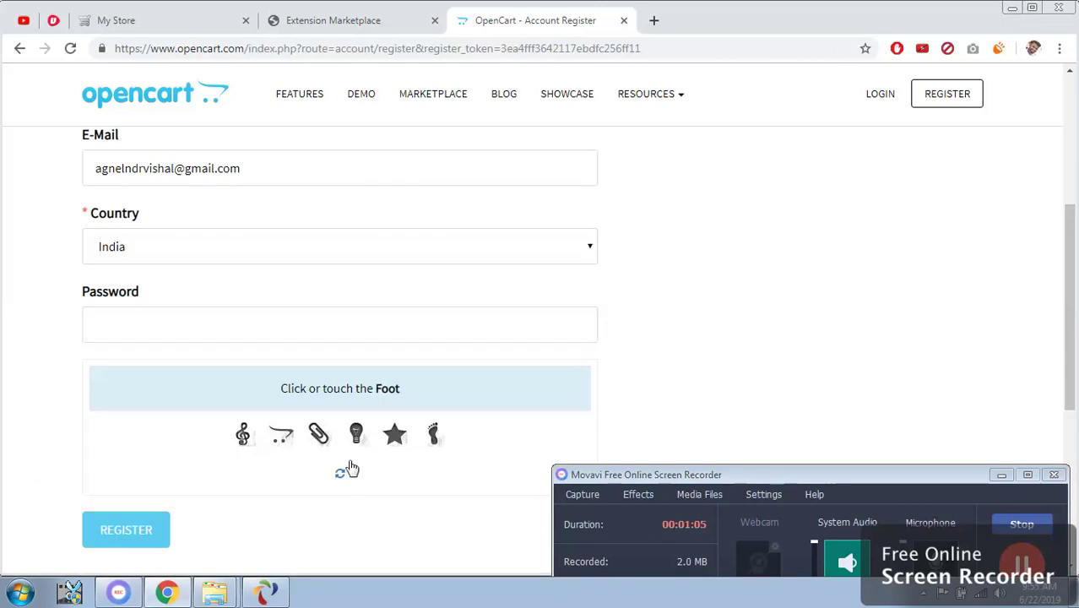
pyautogui.click(433, 441)
pyautogui.click(153, 538)
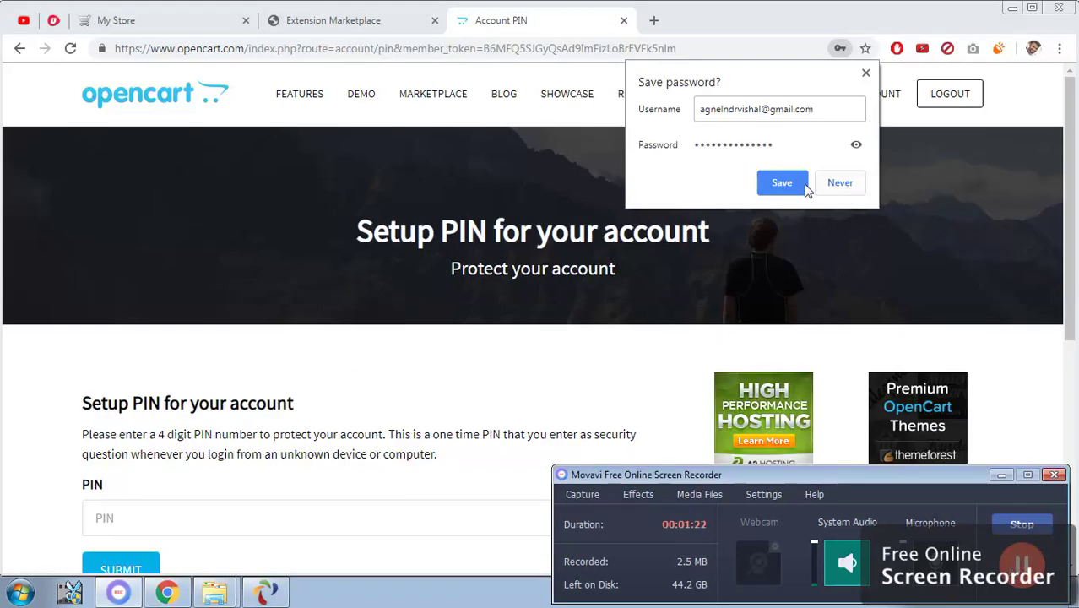
# Dismiss the save-password prompt, enter a security PIN and submit it
pyautogui.click(509, 283)
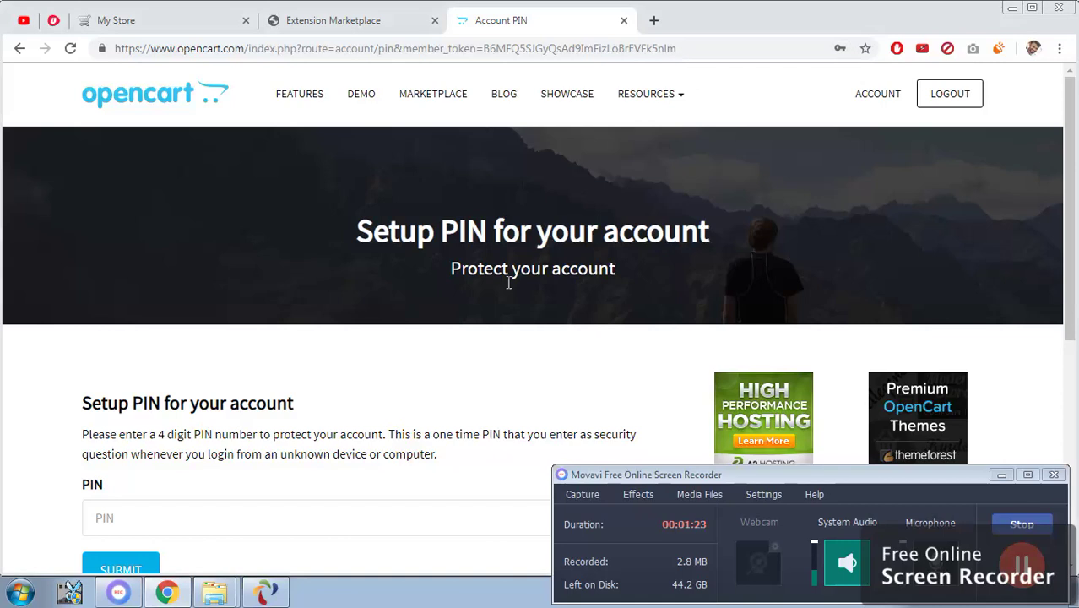
pyautogui.scroll(-1, 331, 445)
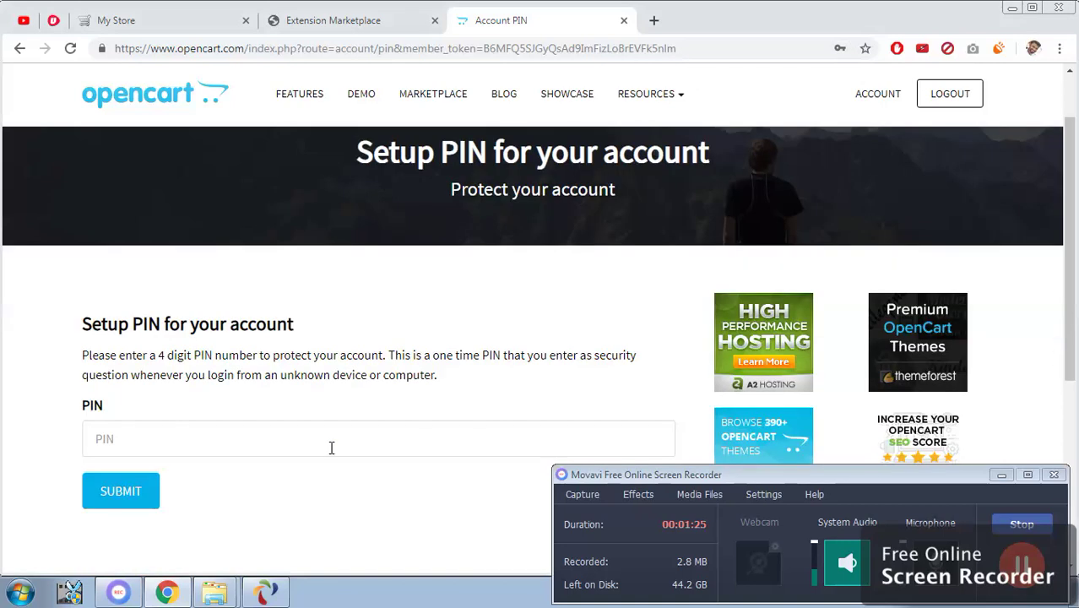
pyautogui.click(202, 439)
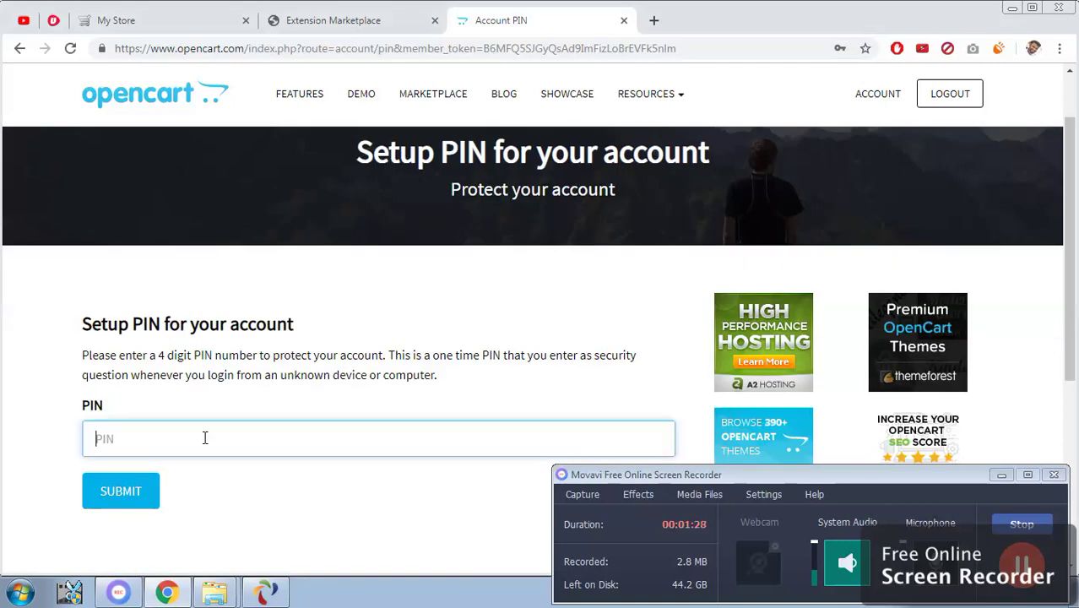
pyautogui.hotkey('ctrl', 'a')
pyautogui.click(133, 505)
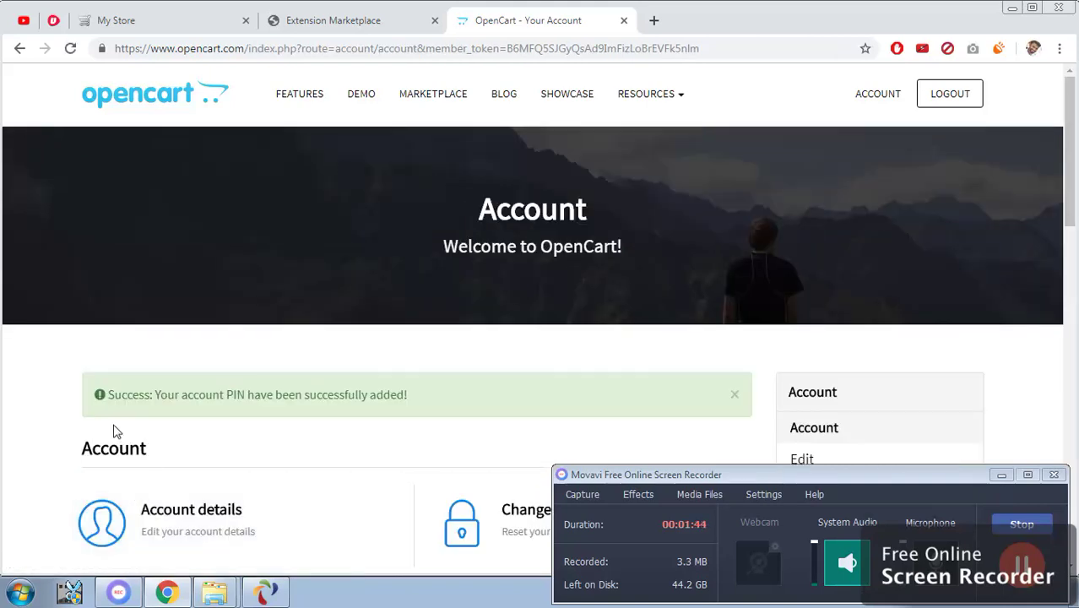
# Open the Your Stores page under Purchases on the opencart.com account page
pyautogui.scroll(-1, 180, 439)
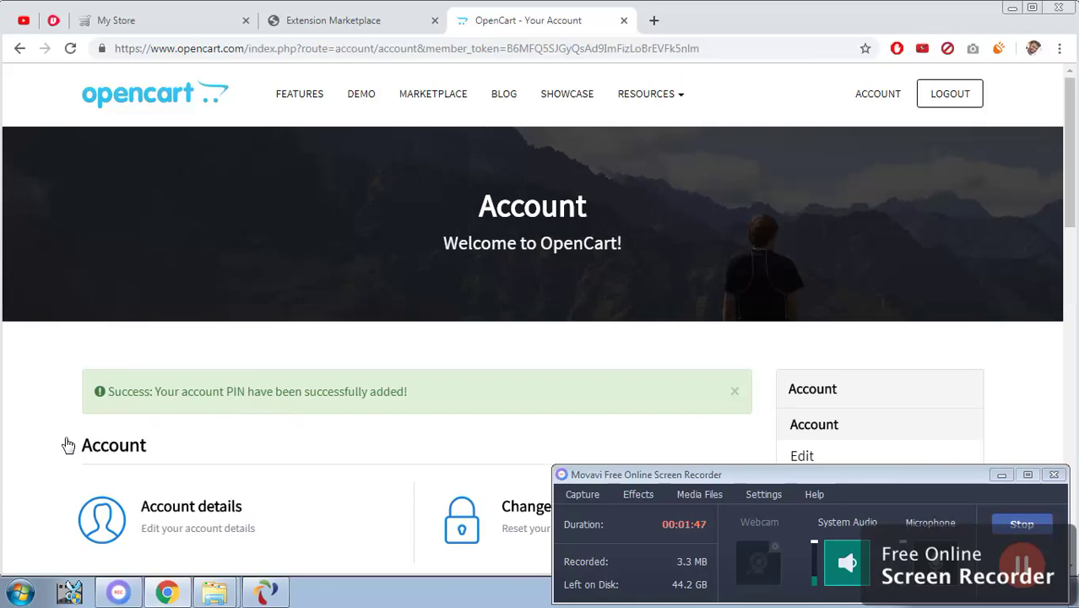
pyautogui.scroll(-2, 67, 445)
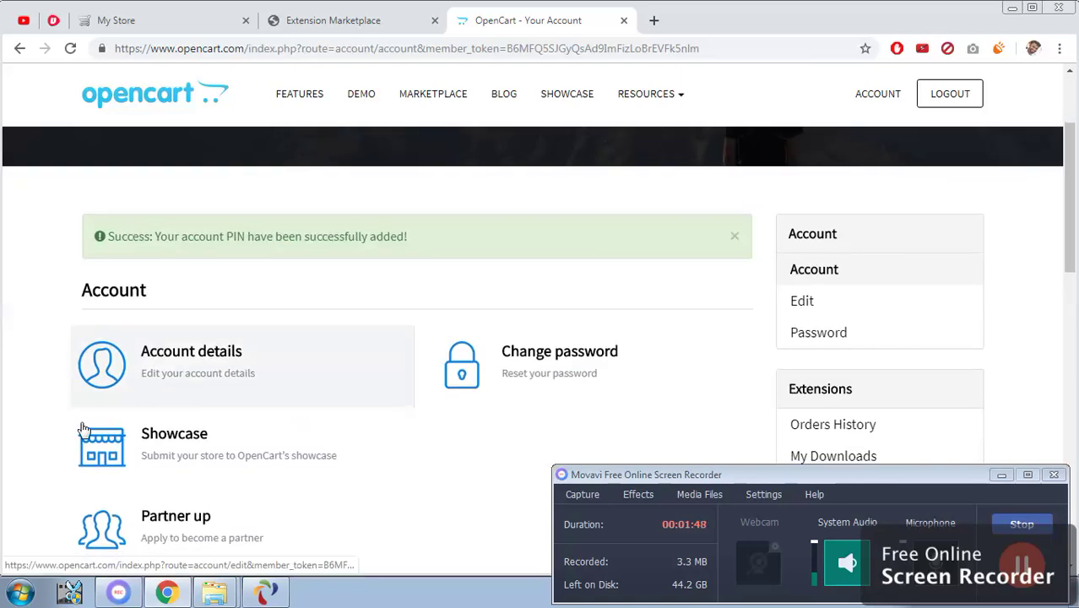
pyautogui.scroll(-3, 83, 430)
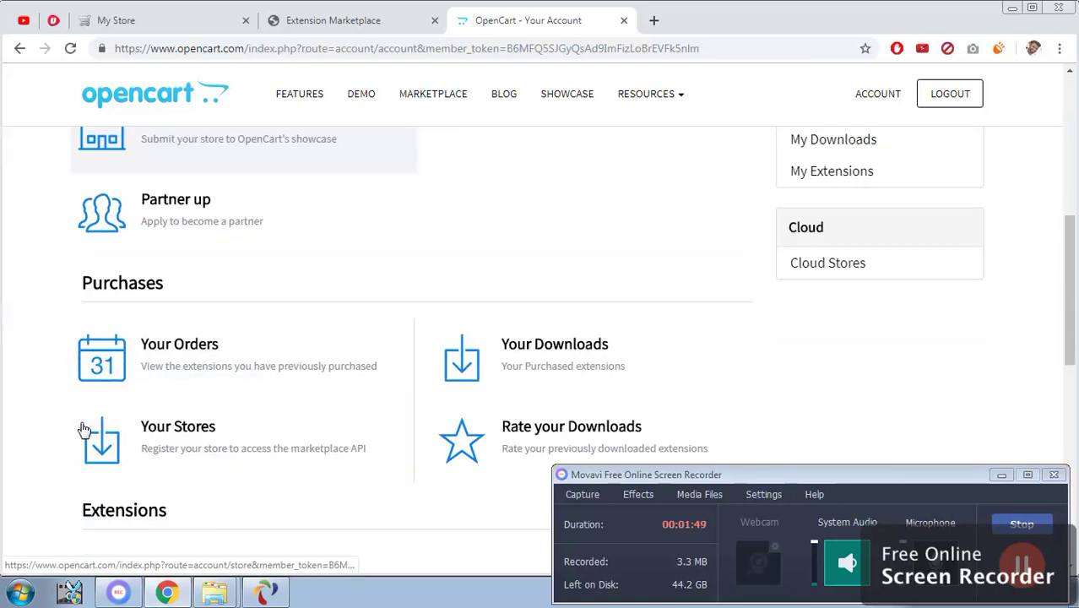
pyautogui.scroll(-3, 84, 430)
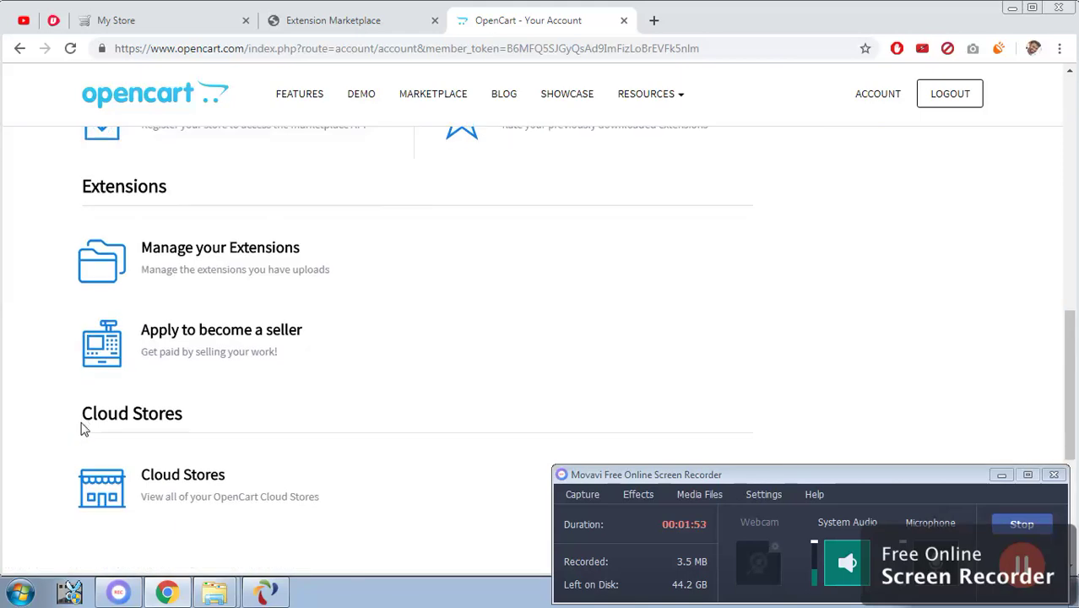
pyautogui.scroll(-2, 83, 429)
pyautogui.scroll(4, 84, 429)
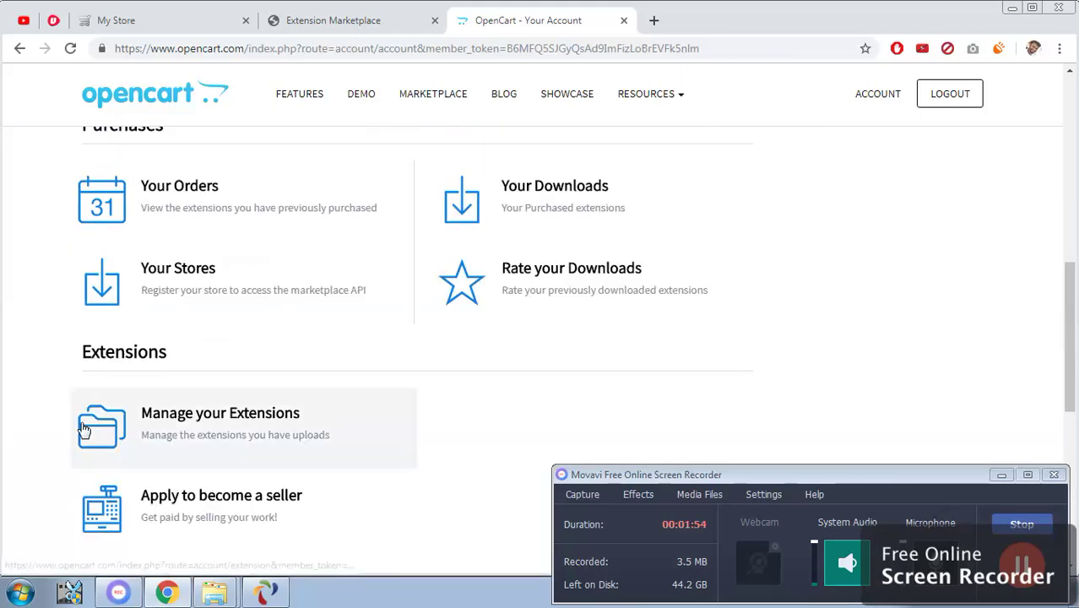
pyautogui.scroll(3, 84, 430)
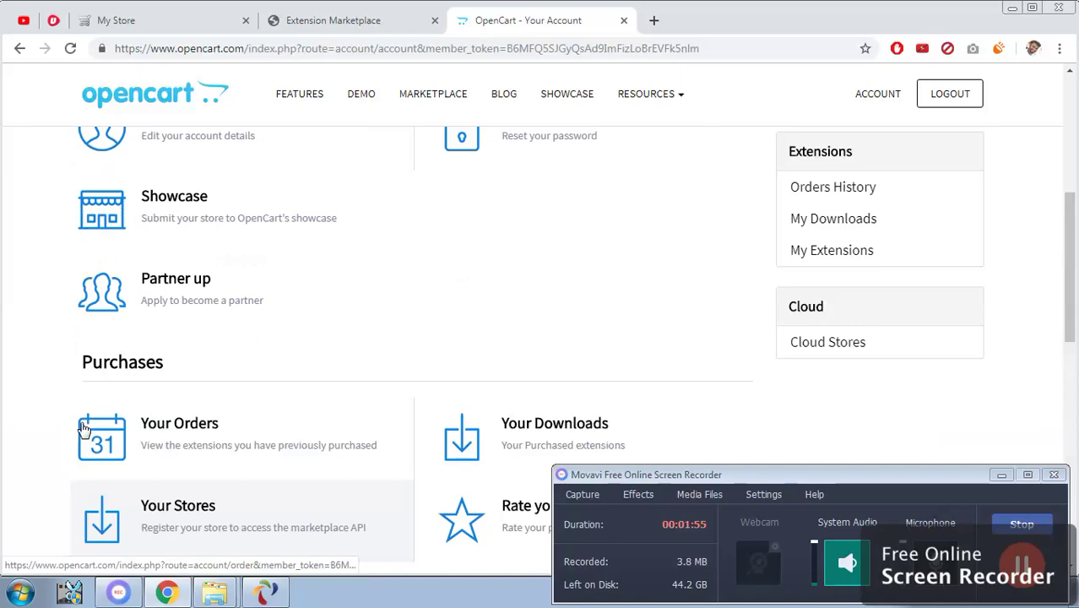
pyautogui.scroll(2, 84, 430)
pyautogui.scroll(1, 84, 430)
pyautogui.scroll(1, 303, 393)
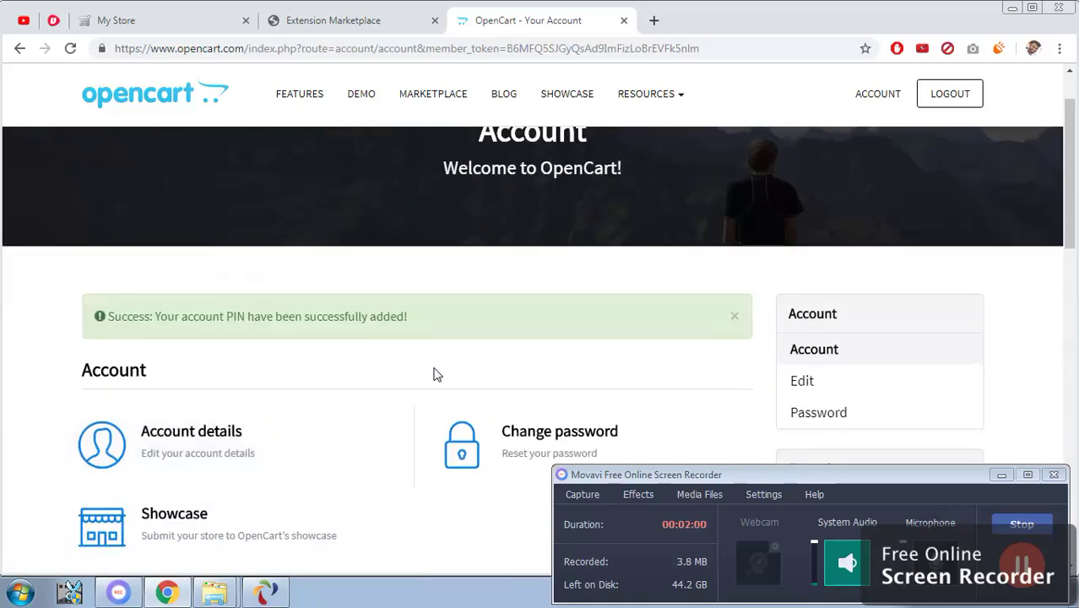
pyautogui.scroll(1, 433, 374)
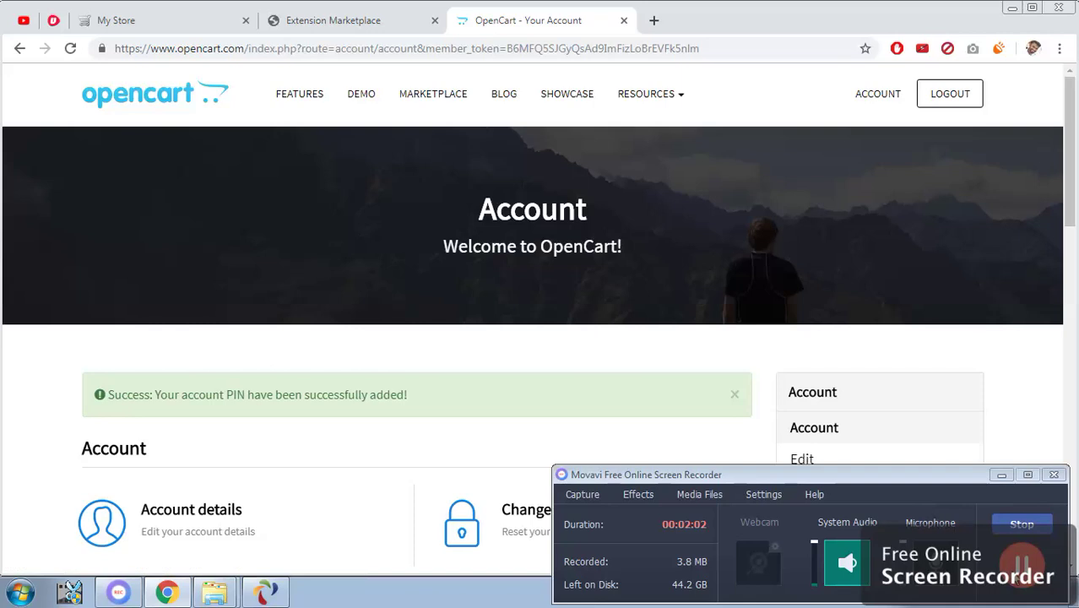
pyautogui.scroll(-7, 253, 448)
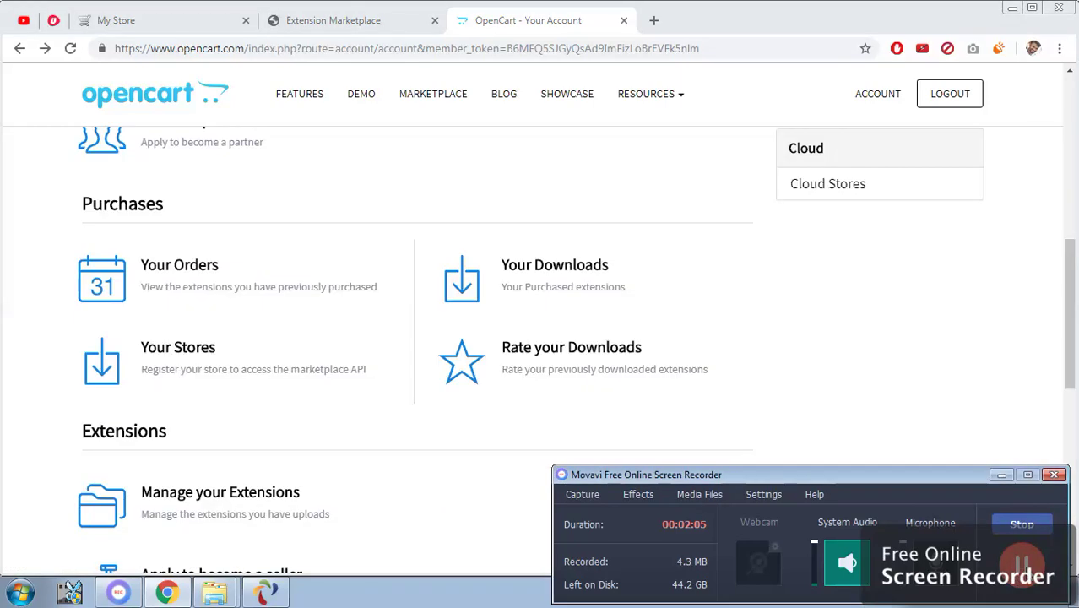
pyautogui.click(188, 350)
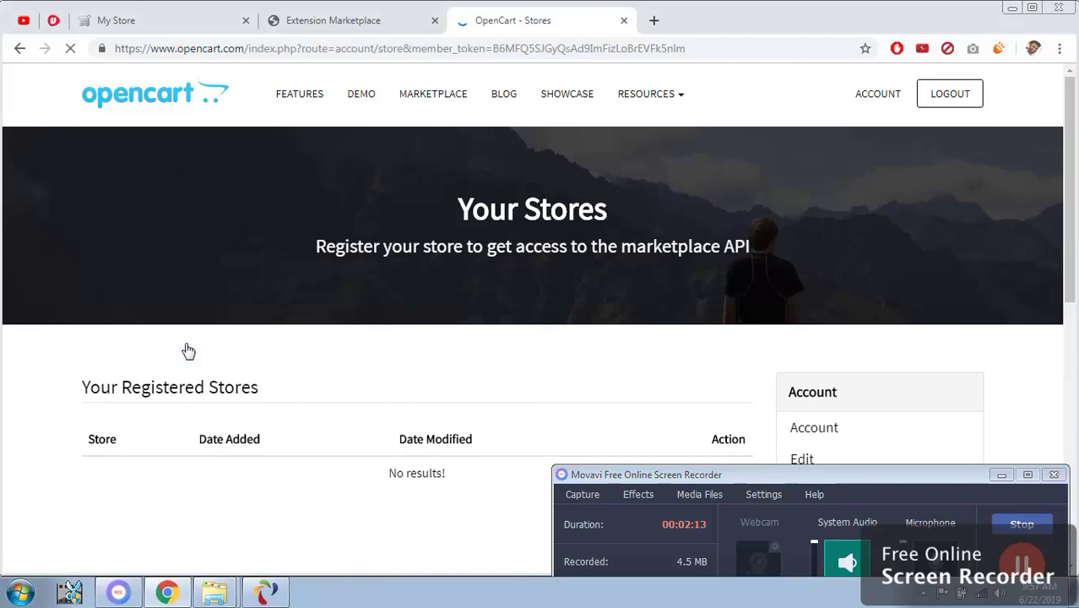
# Click ADD STORE on the empty Your Stores page
pyautogui.scroll(-3, 249, 358)
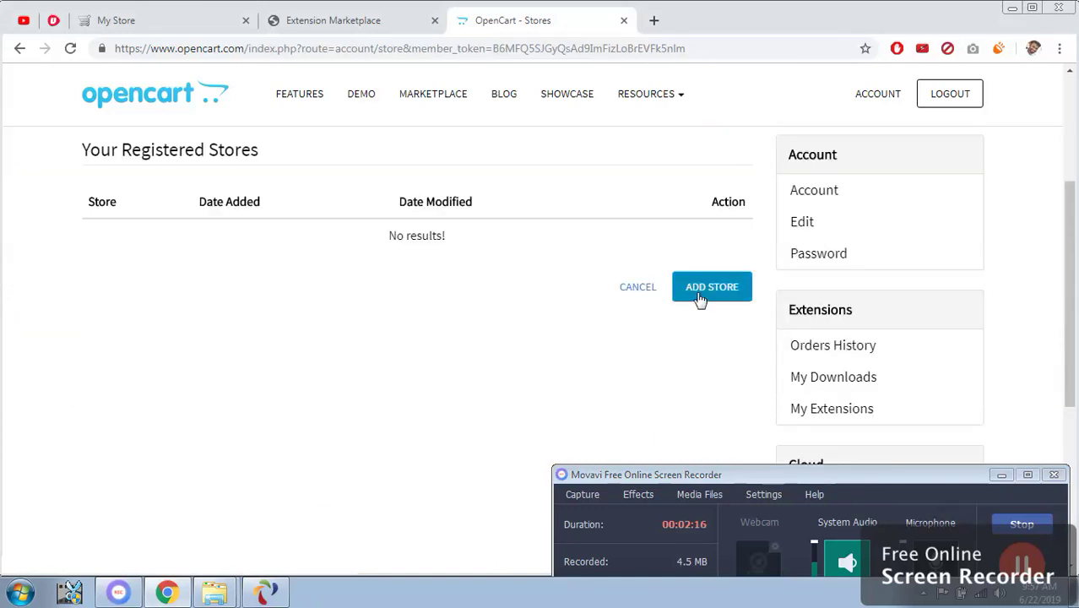
pyautogui.click(696, 300)
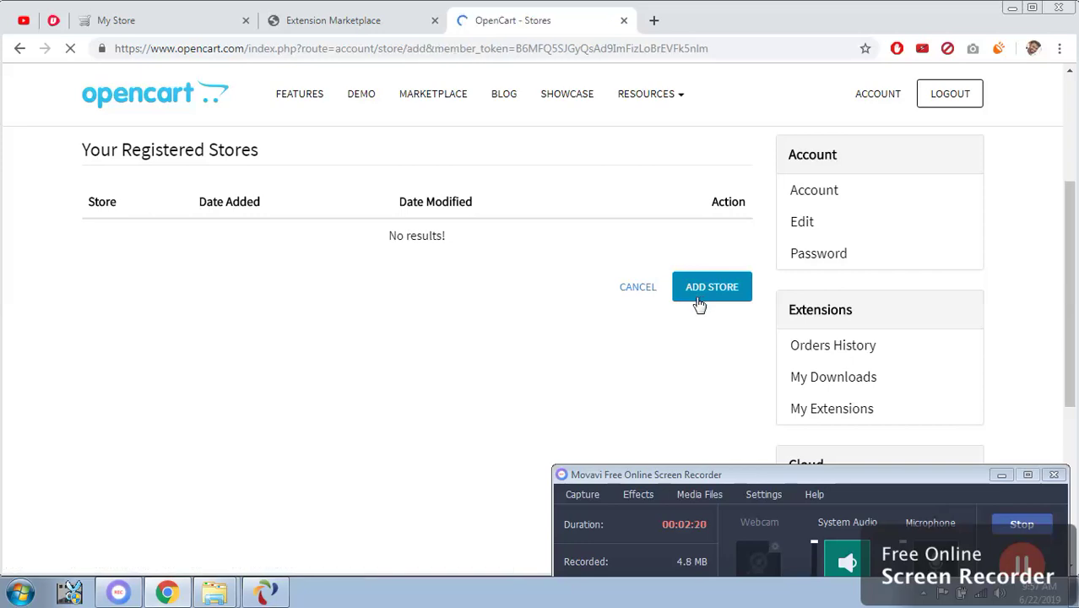
# Enter novasell.in as the store domain and submit it
pyautogui.scroll(-1, 132, 436)
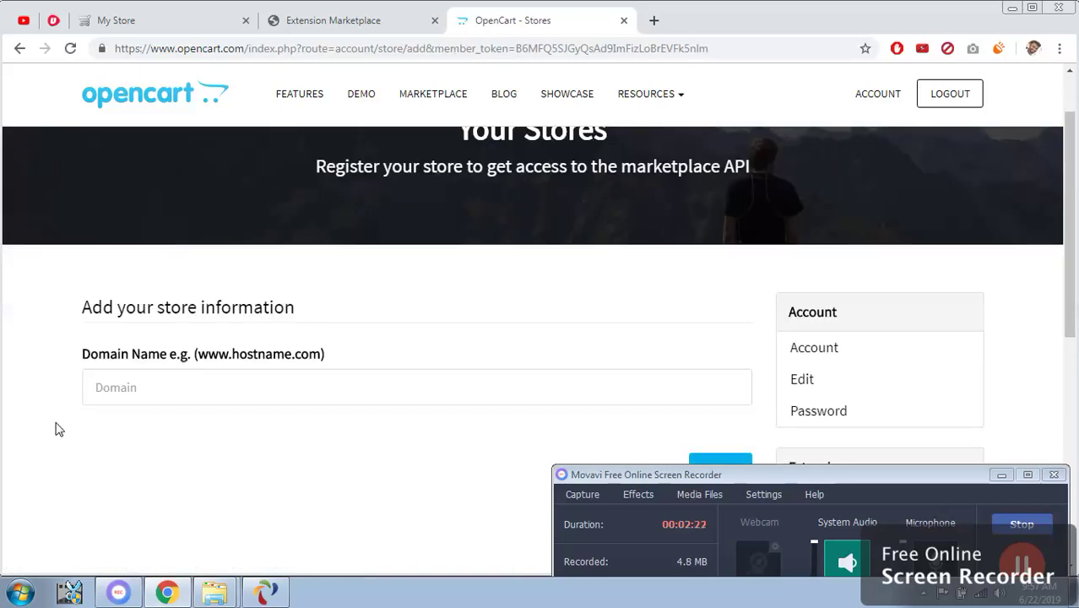
pyautogui.scroll(-1, 93, 400)
pyautogui.click(164, 314)
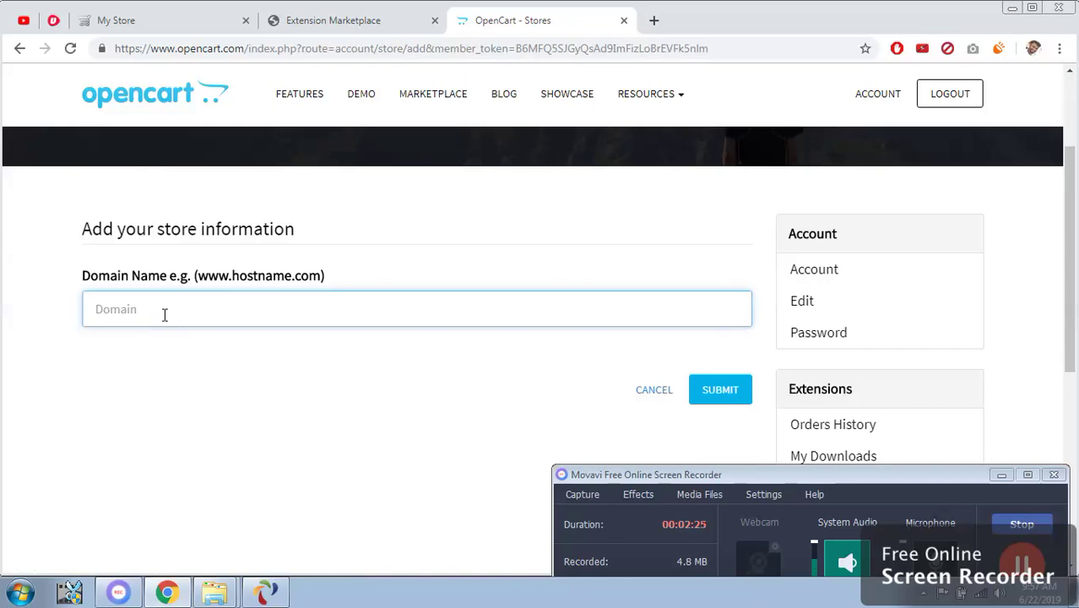
pyautogui.write('no')
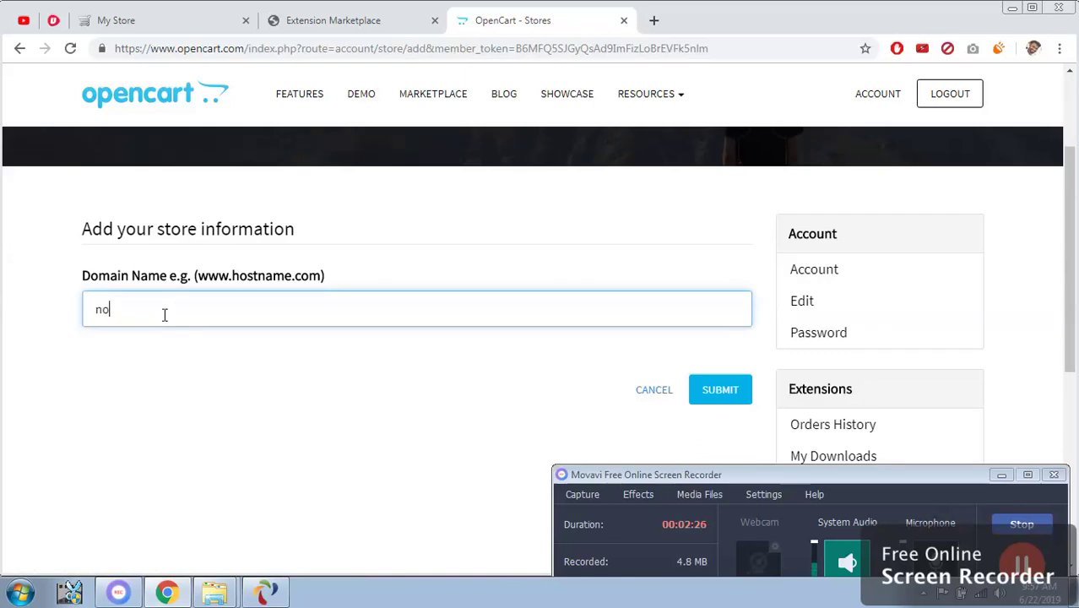
pyautogui.write('vasell.n')
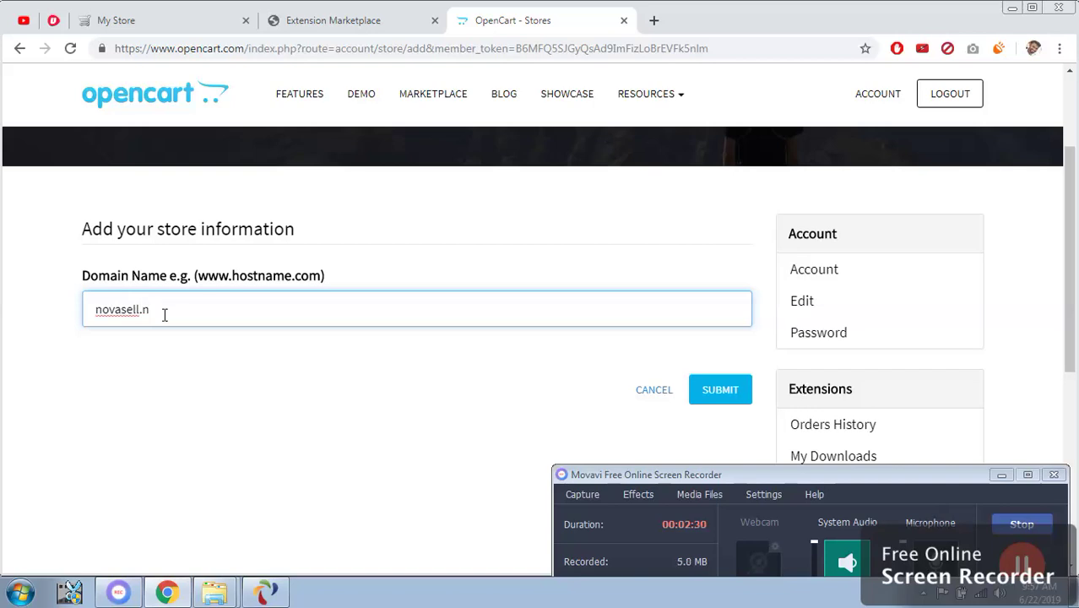
pyautogui.press('Left')
pyautogui.write('i')
pyautogui.hotkey('ctrl', 'a')
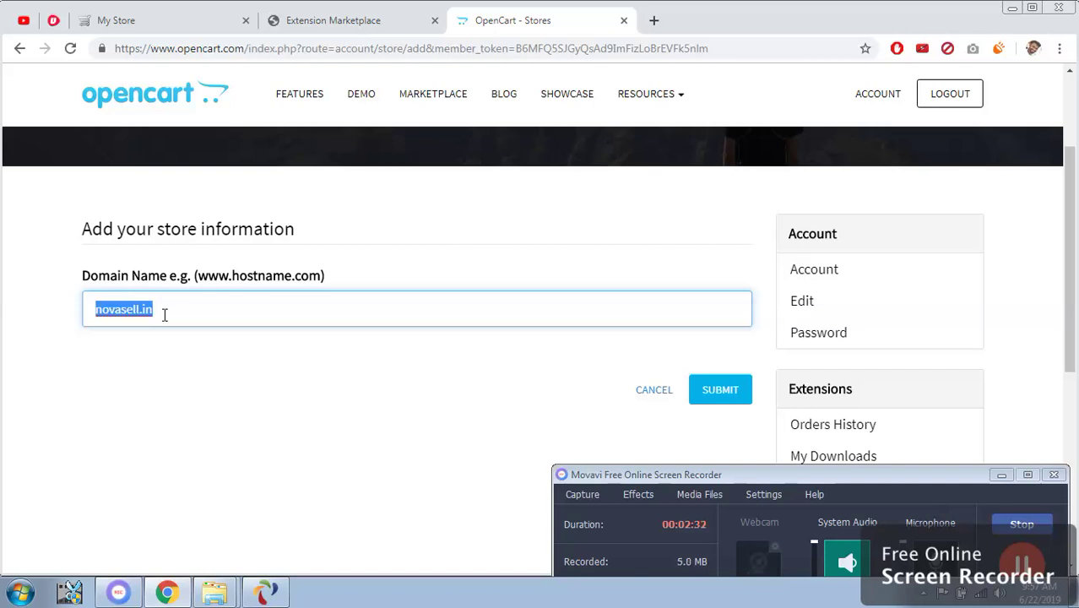
pyautogui.click(721, 388)
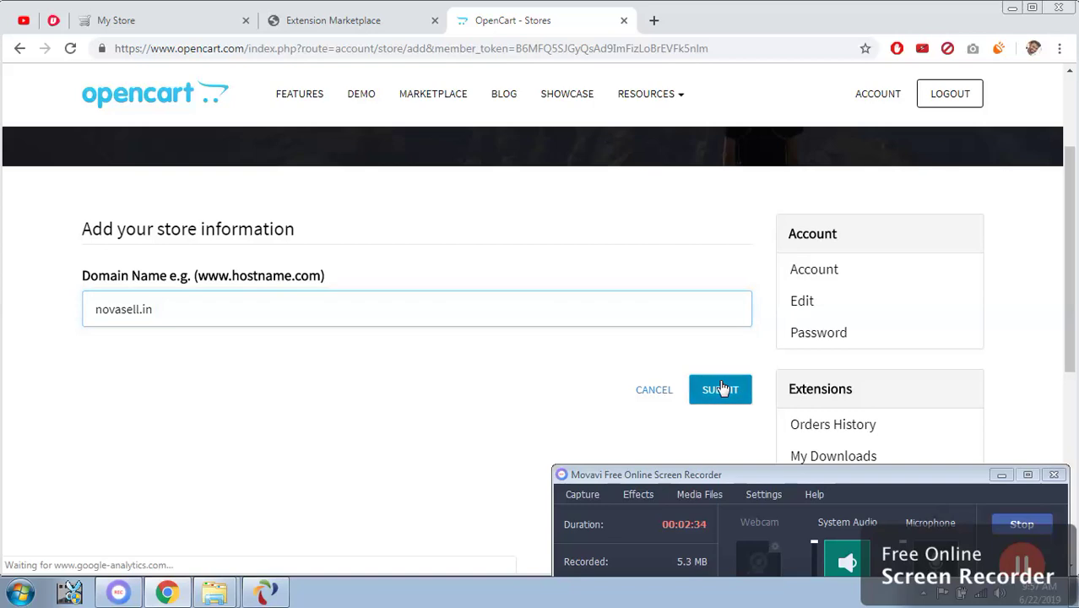
pyautogui.click(720, 389)
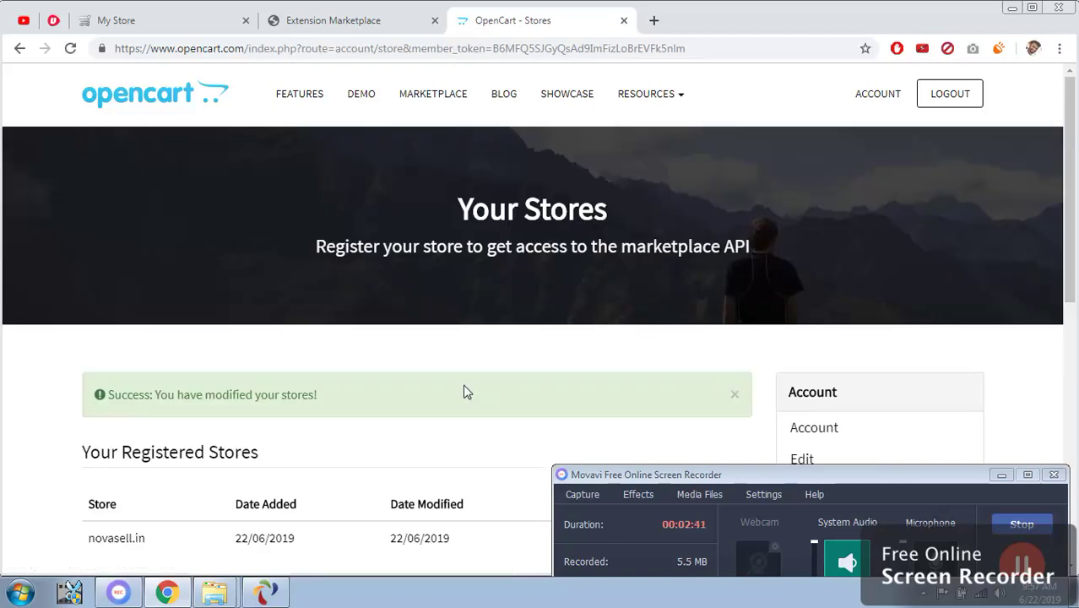
# Open the API information page for novasell.in via its View (eye) button
pyautogui.scroll(-3, 464, 392)
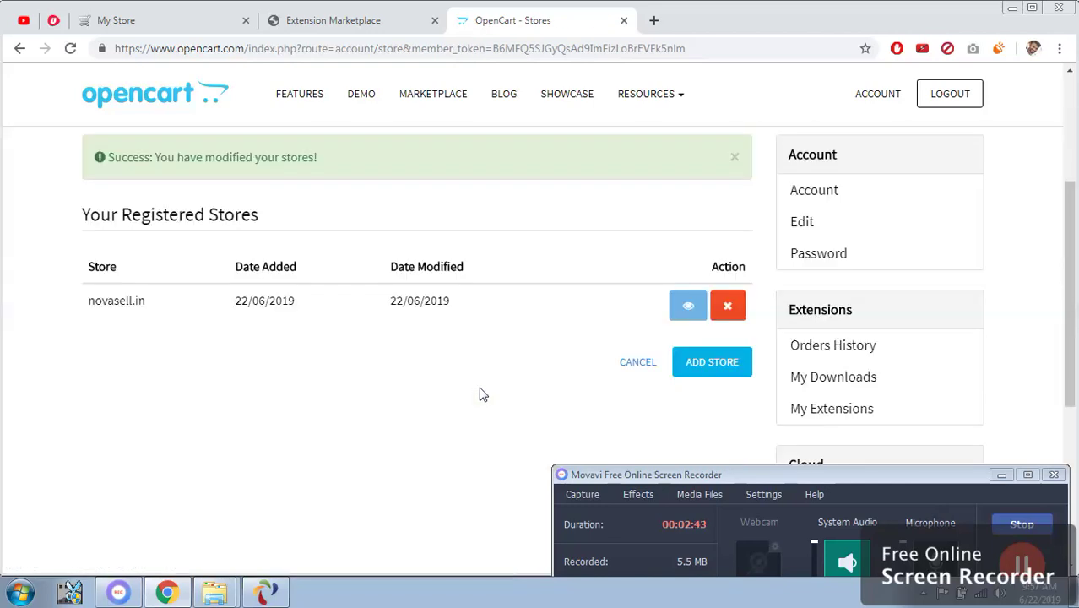
pyautogui.scroll(-1, 481, 394)
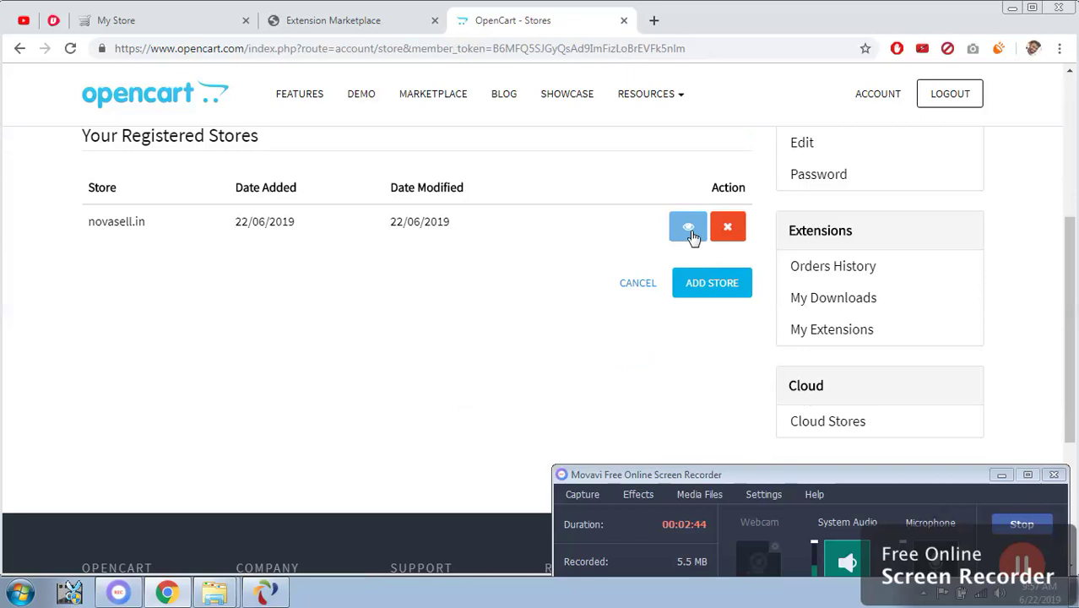
pyautogui.click(689, 230)
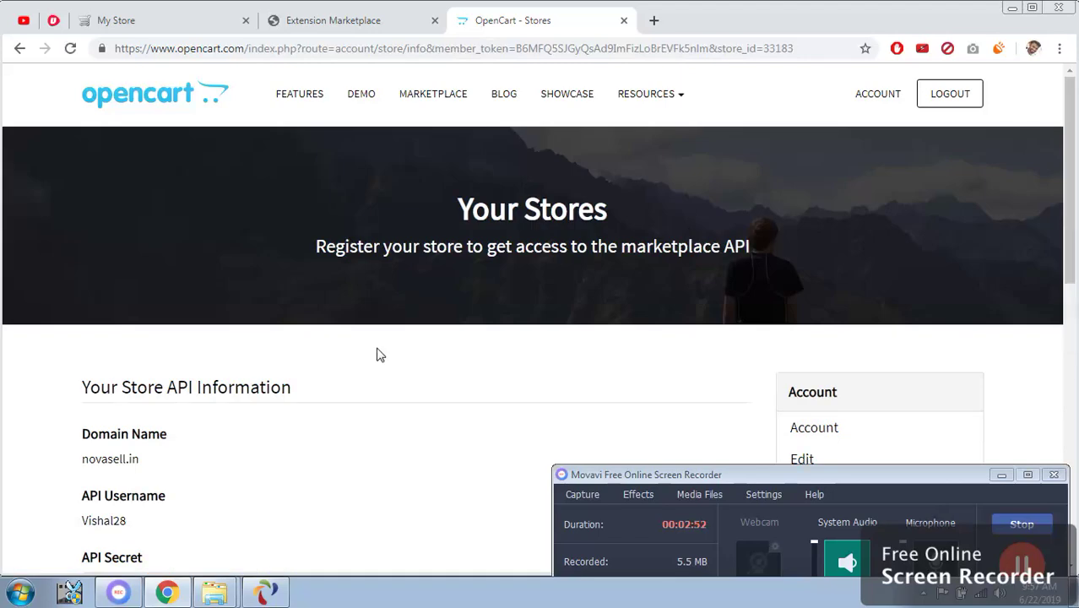
# Copy the store's API username into the admin dialog's Username field
pyautogui.scroll(-1, 405, 344)
pyautogui.scroll(-3, 404, 344)
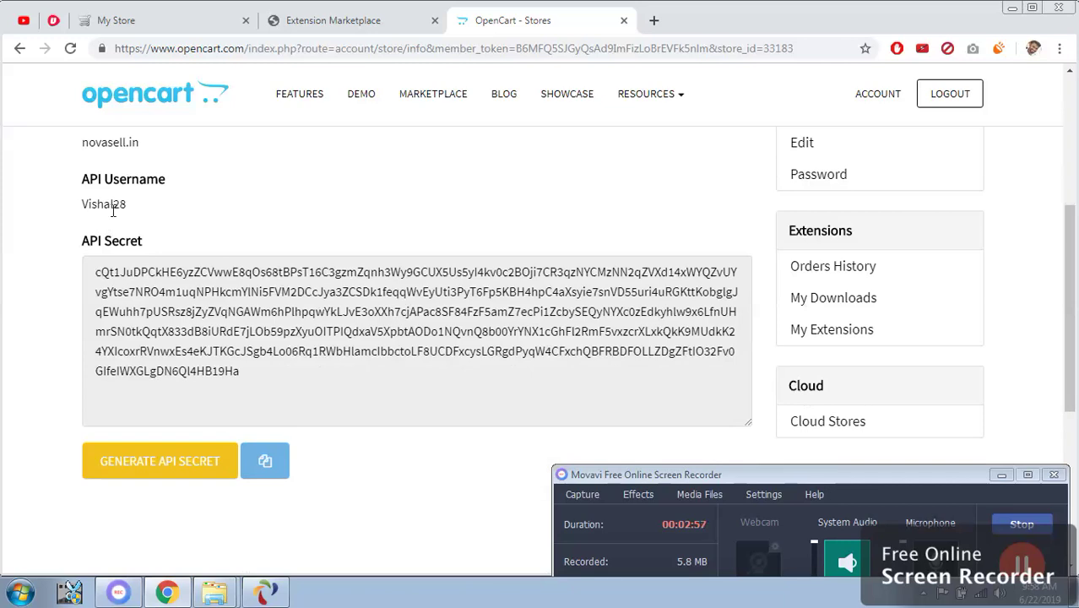
pyautogui.doubleClick(112, 210)
pyautogui.hotkey('ctrl', 'c')
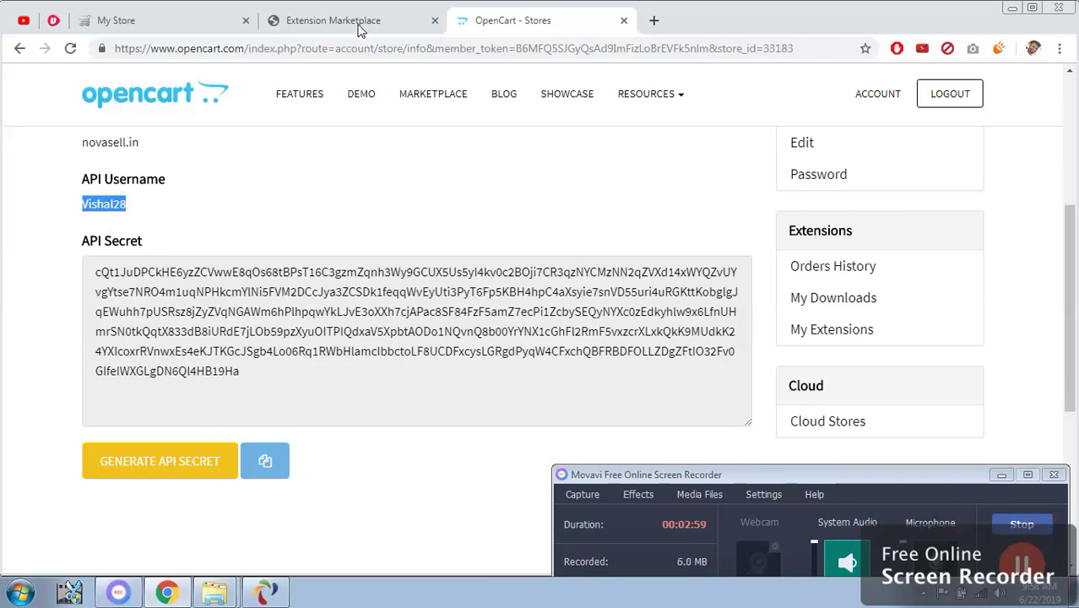
pyautogui.click(358, 24)
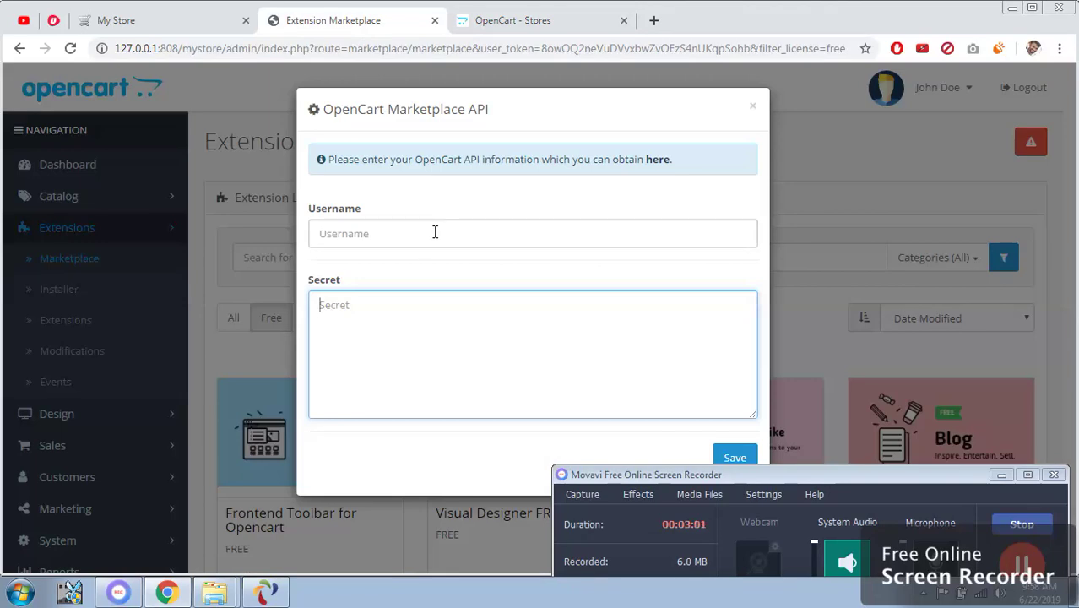
pyautogui.click(435, 232)
pyautogui.hotkey('ctrl', 'v')
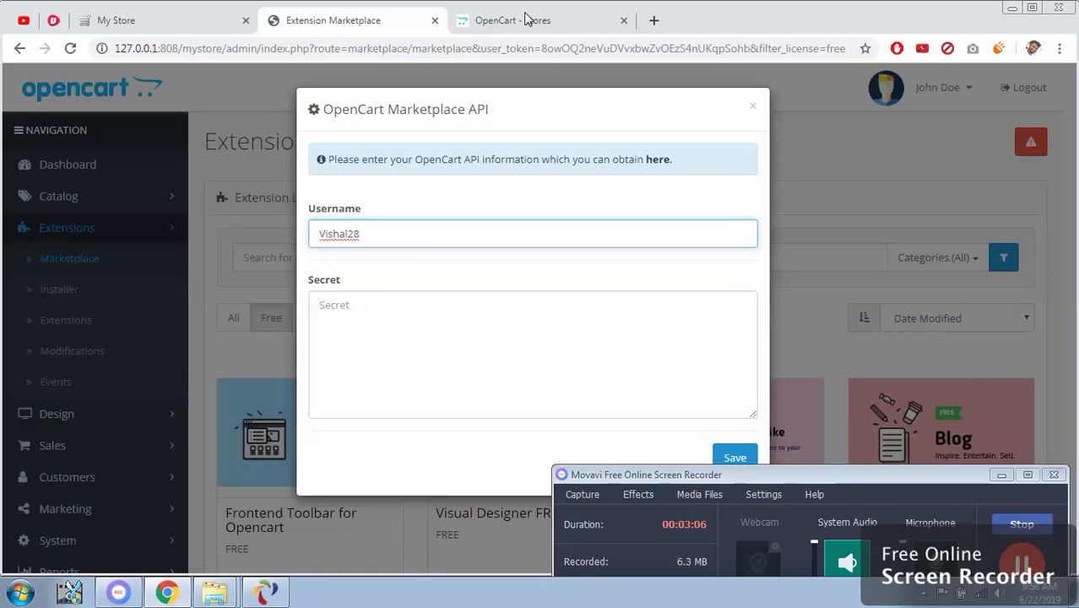
# Copy the API secret into the Secret field and save the credentials
pyautogui.click(526, 19)
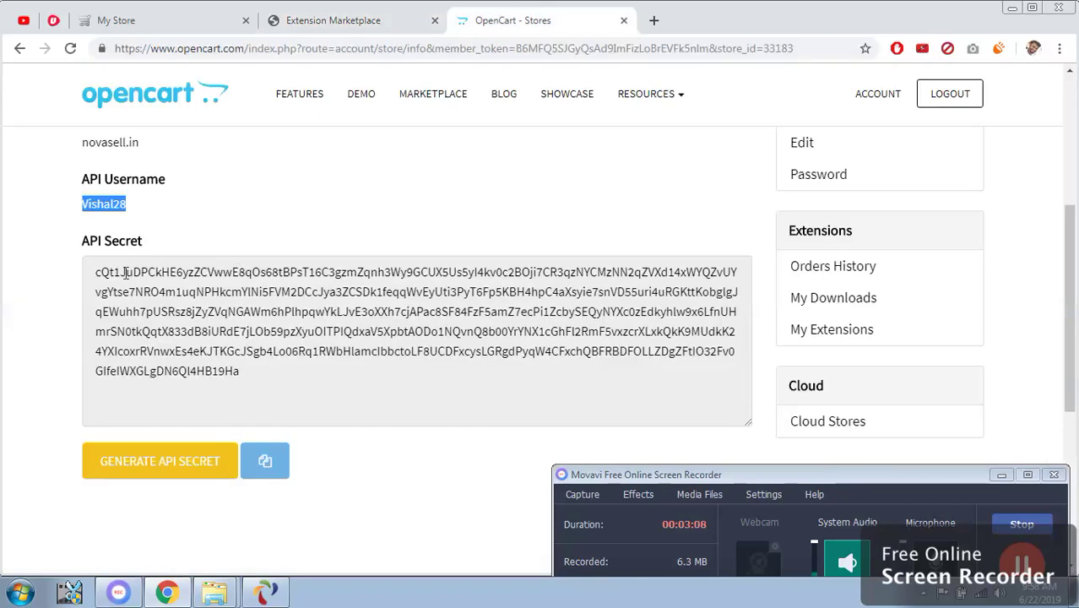
pyautogui.click(110, 270)
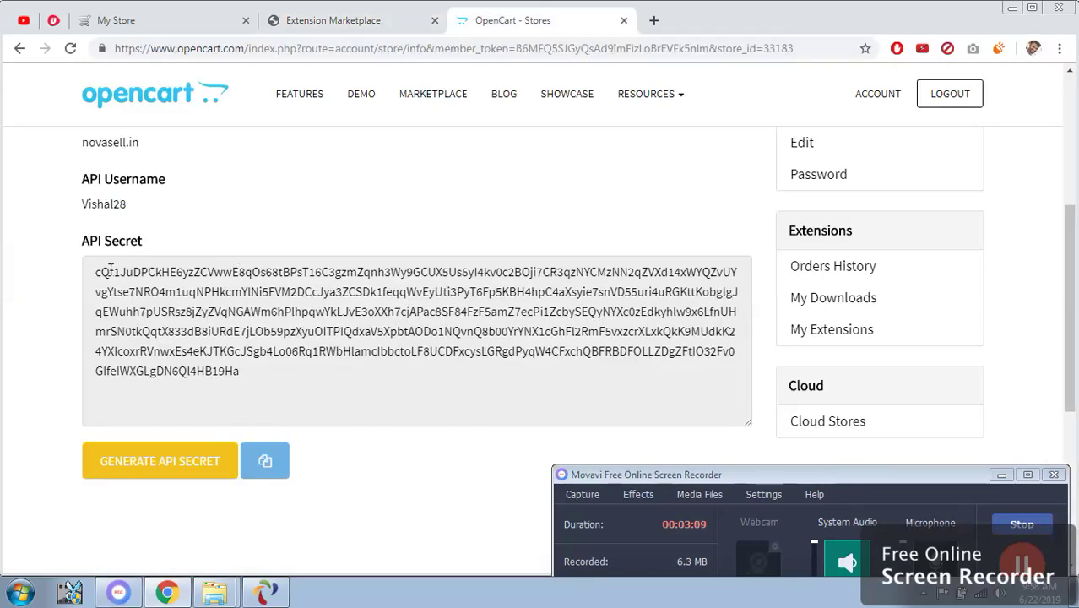
pyautogui.hotkey('ctrl', 'a')
pyautogui.click(378, 22)
pyautogui.click(428, 314)
pyautogui.hotkey('ctrl', 'v')
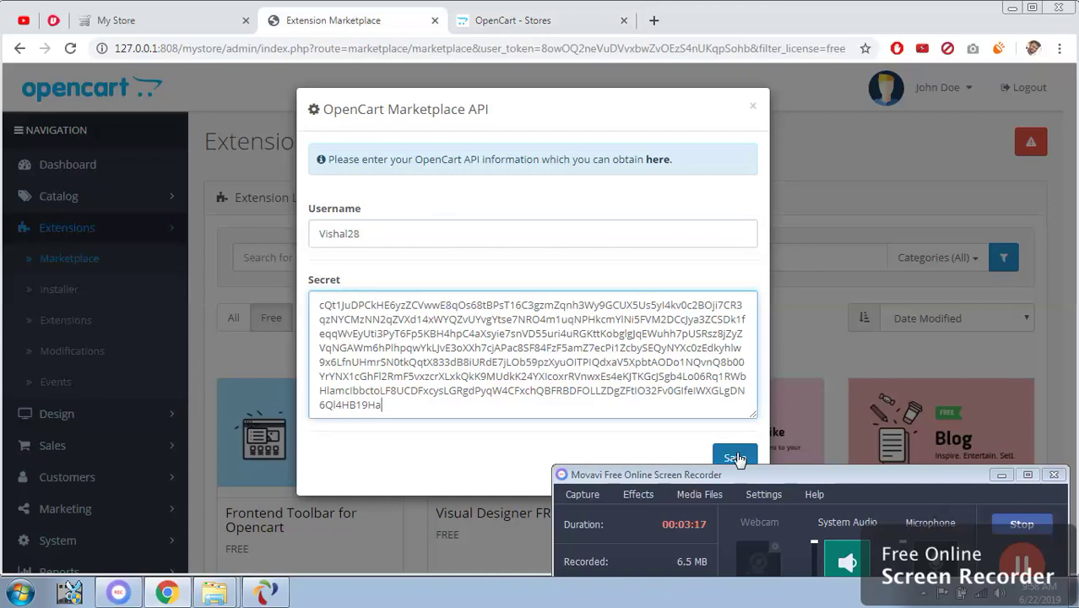
pyautogui.click(736, 458)
# Save the API credentials again and reload the Extension Marketplace page
pyautogui.click(737, 457)
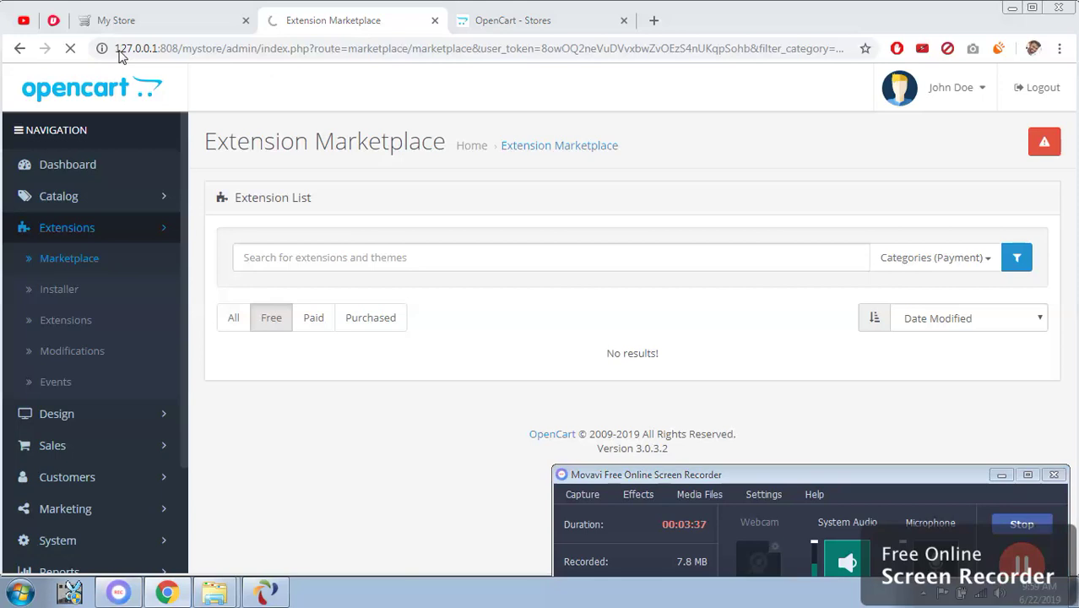
pyautogui.click(118, 49)
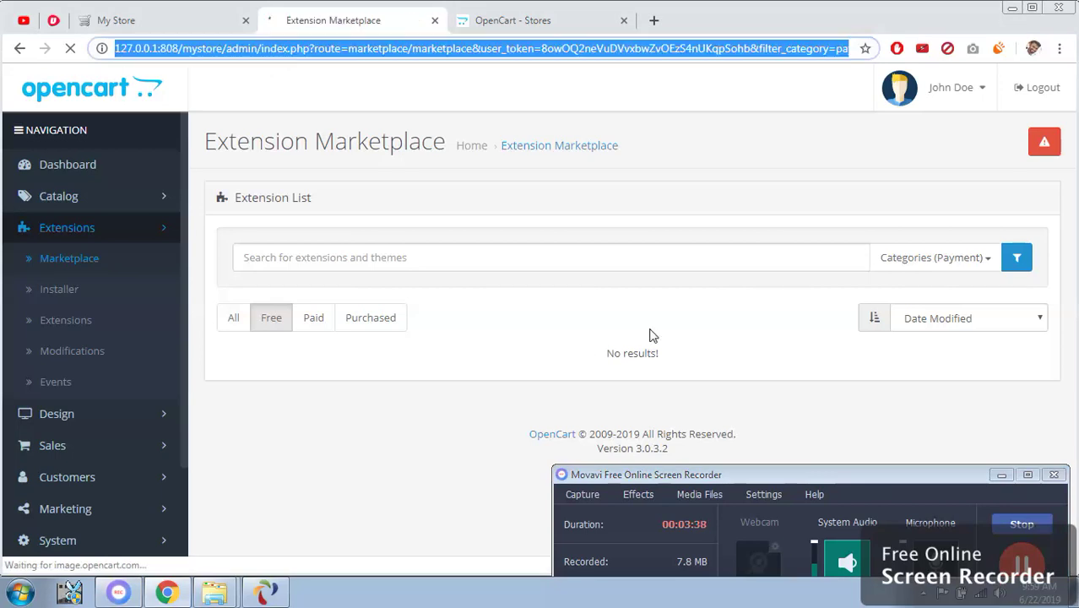